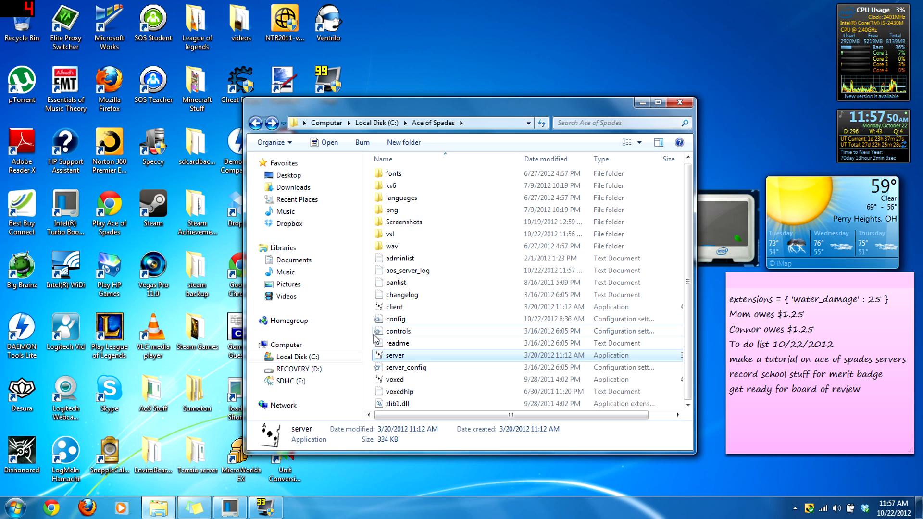
- Open the server_config file from the Ace of Spades folder and highlight the port number in its settings
left_click(369, 340)
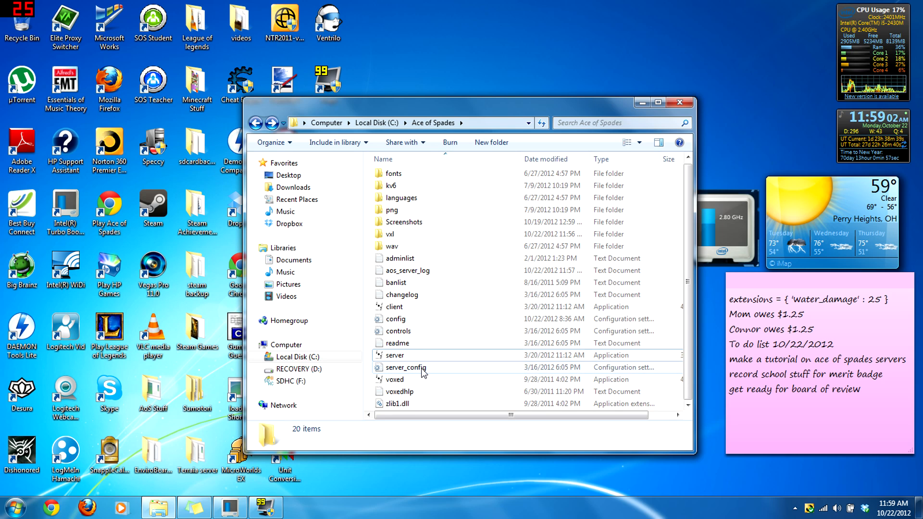
double_click(423, 370)
scroll(347, 240, "down", 5)
left_click_drag(118, 288, 140, 287)
left_click(169, 287)
left_click(169, 287)
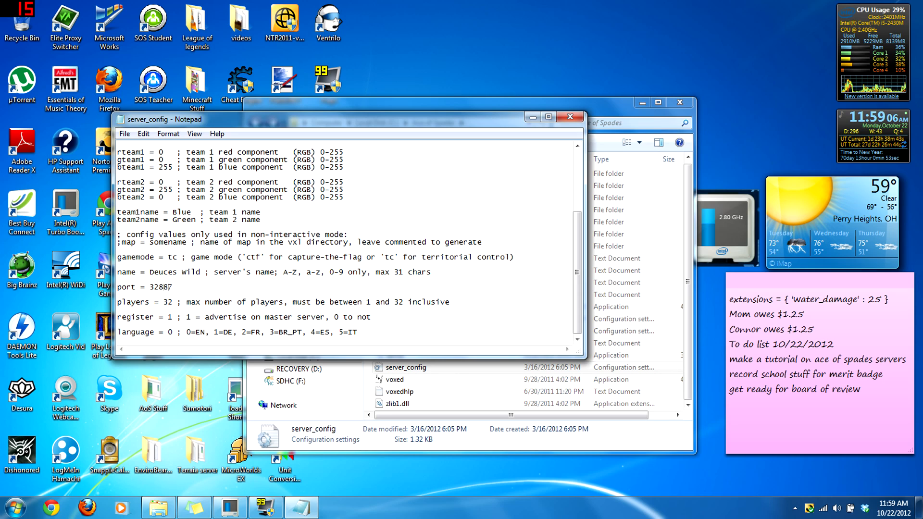
double_click(169, 287)
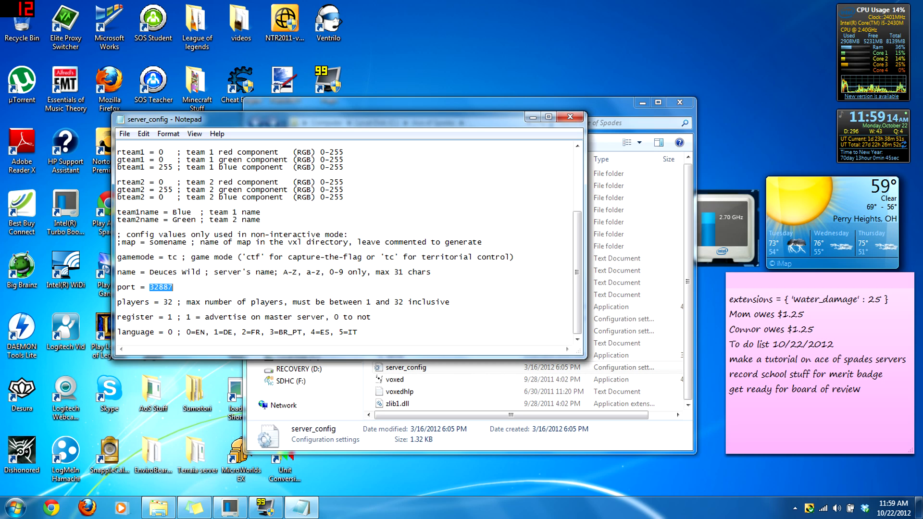
key("End")
key("shift+Home")
key("shift+Up")
key("Right")
key("ctrl+shift+Left")
key("End")
key("ctrl+shift+Left")
key("ctrl+shift+Left")
key("End")
key("ctrl+shift+Left")
key("End")
key("ctrl+shift+Left")
key("ctrl+shift+Left")
key("End")
key("ctrl+shift+Left")
key("End")
key("ctrl+shift+Left")
key("End")
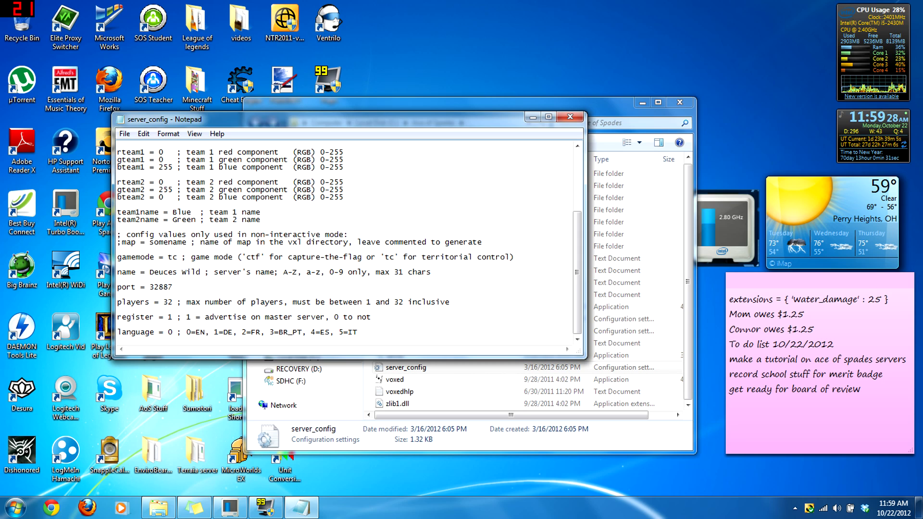
left_click_drag(117, 287, 149, 286)
left_click(152, 287)
left_click(173, 287)
left_click(148, 288)
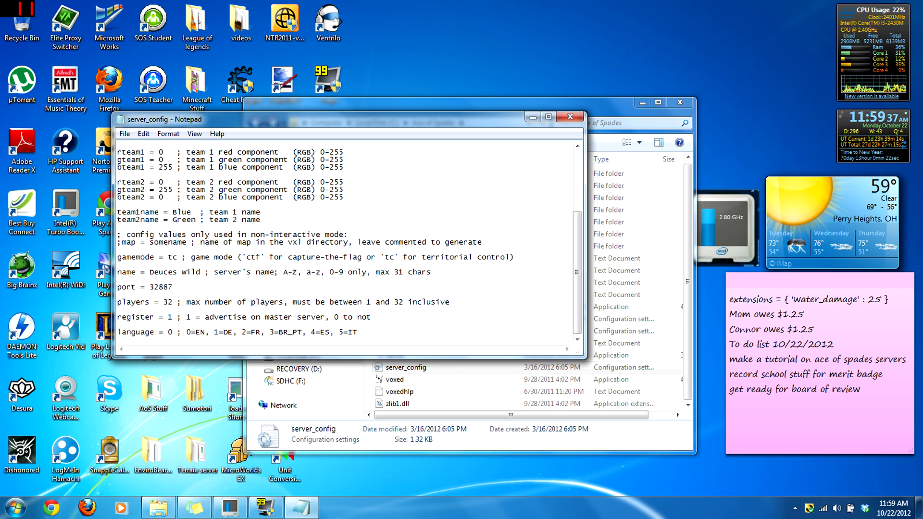
mouse_move(173, 287)
left_mouse_down()
mouse_move(149, 287)
mouse_move(174, 287)
left_mouse_up()
left_click(148, 287)
left_click(174, 287)
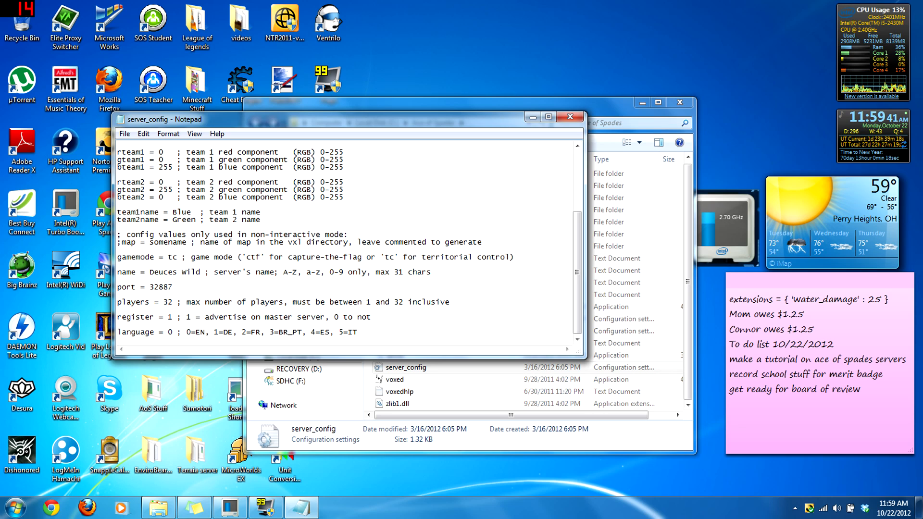
left_click_drag(173, 287, 148, 288)
left_click(149, 288)
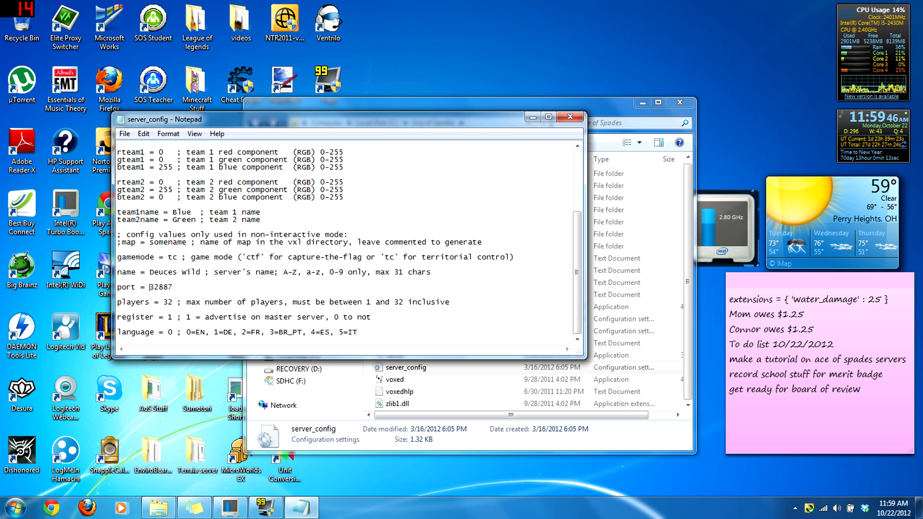
mouse_move(174, 287)
left_mouse_down()
mouse_move(118, 287)
mouse_move(164, 287)
left_mouse_up()
left_click(173, 288)
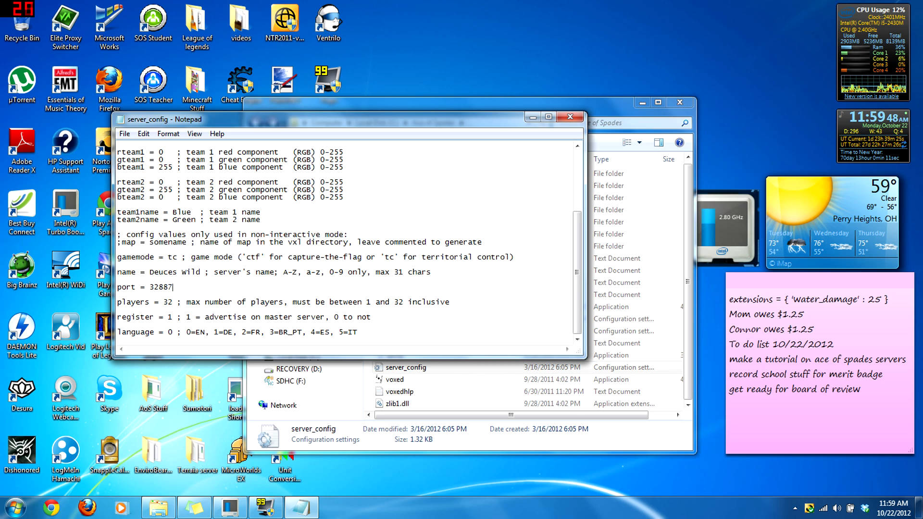
left_click_drag(173, 287, 149, 287)
left_click(173, 287)
double_click(173, 287)
left_click(173, 287)
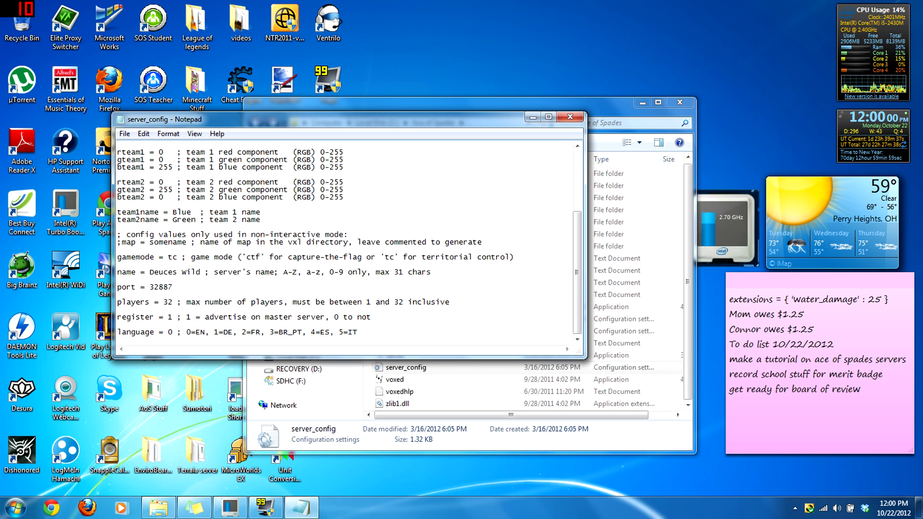
- Close the server_config file and launch the server application from the Ace of Spades folder
left_click(571, 117)
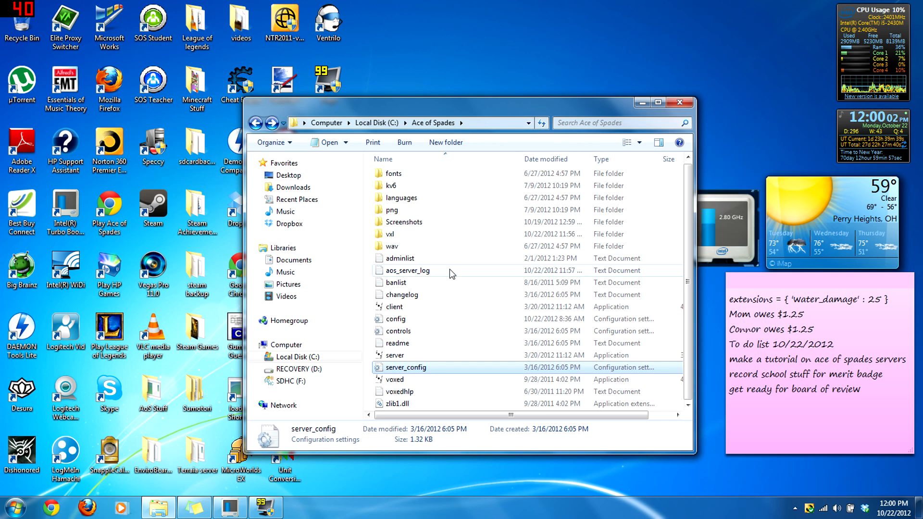
left_click(409, 356)
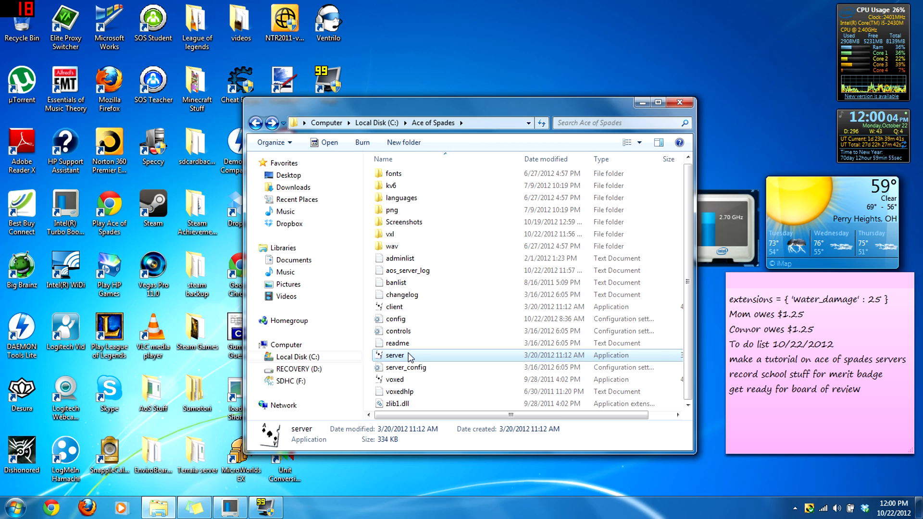
double_click(409, 355)
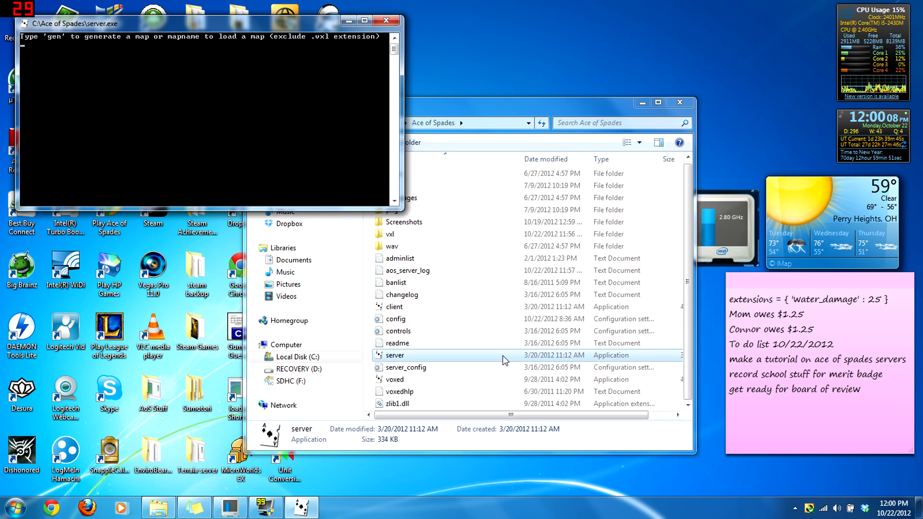
- Examine the available map files in the vxl folder, then return to the server console
left_click(487, 104)
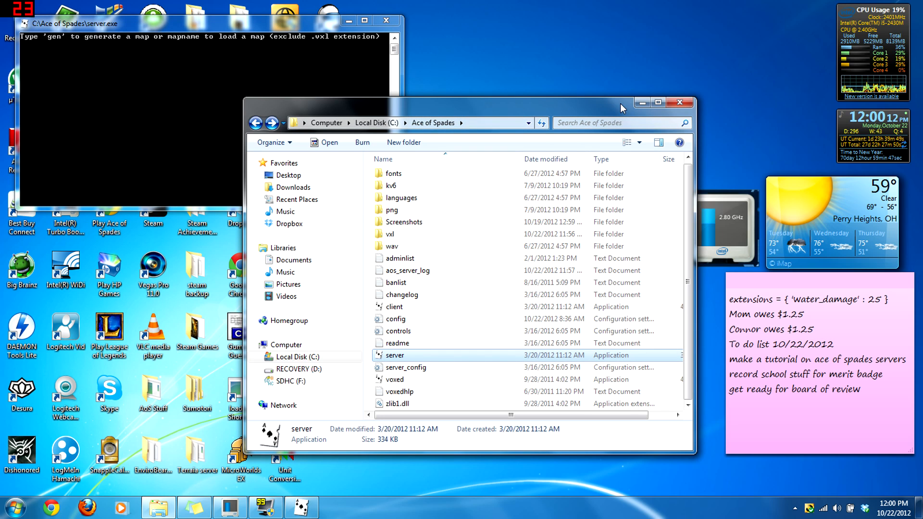
left_click(186, 103)
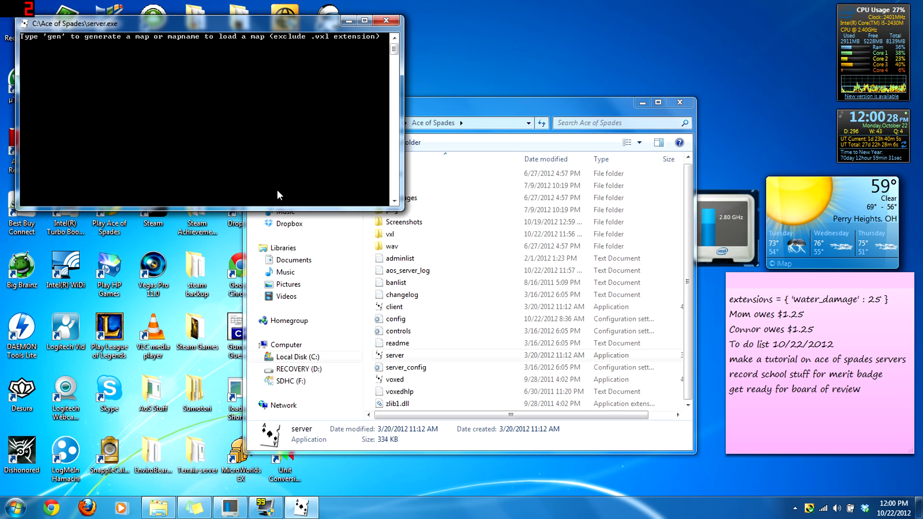
double_click(390, 234)
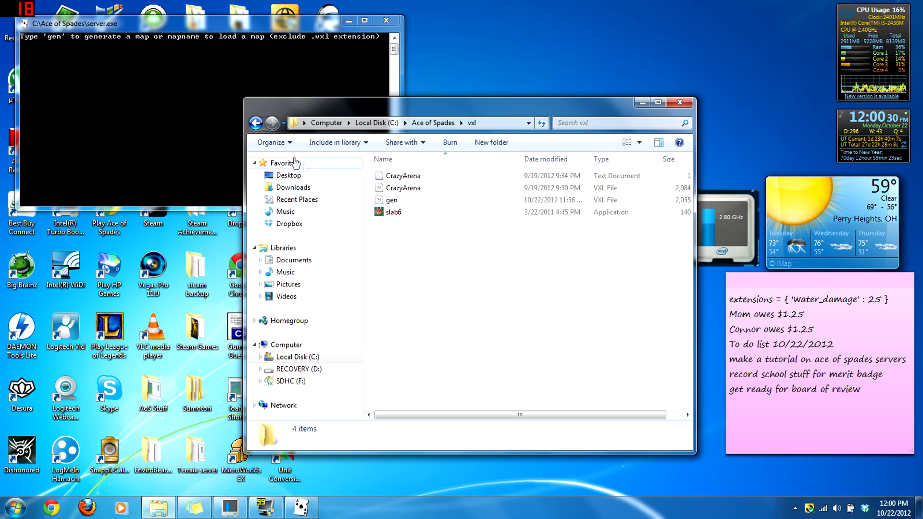
left_click(255, 123)
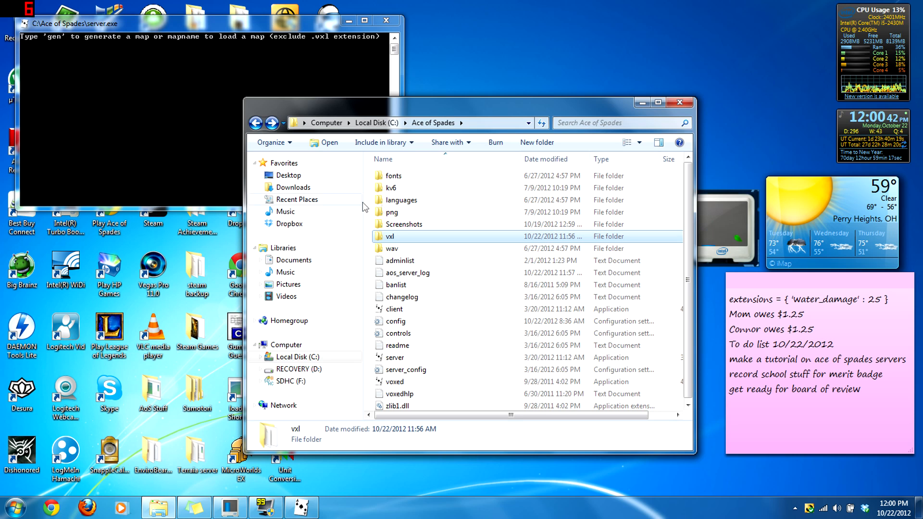
double_click(406, 236)
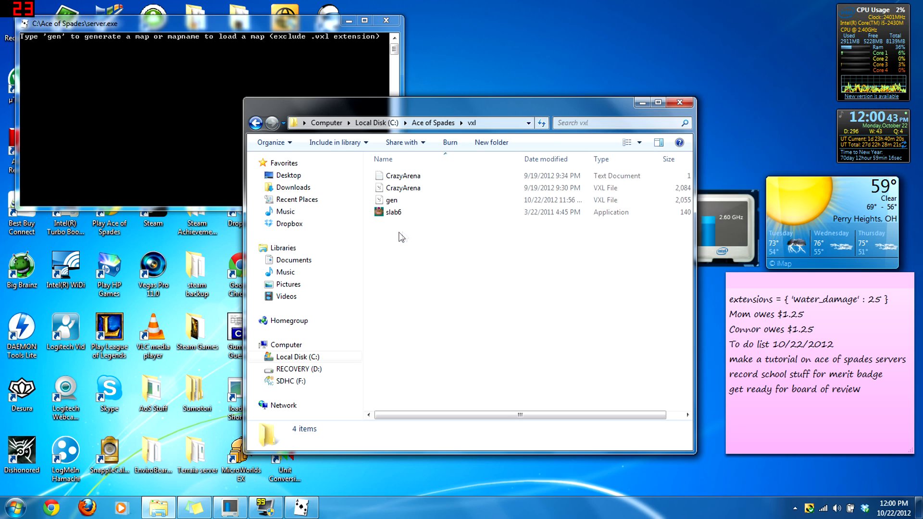
left_click(256, 123)
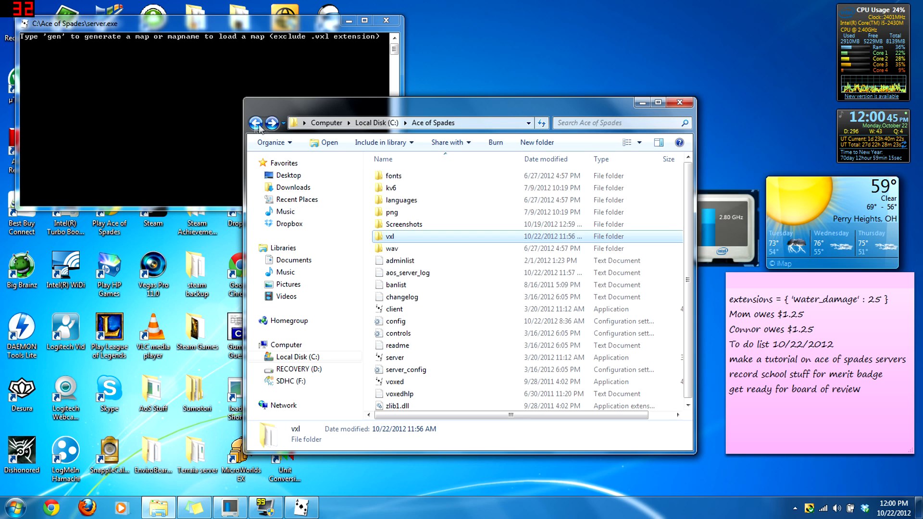
left_click(200, 141)
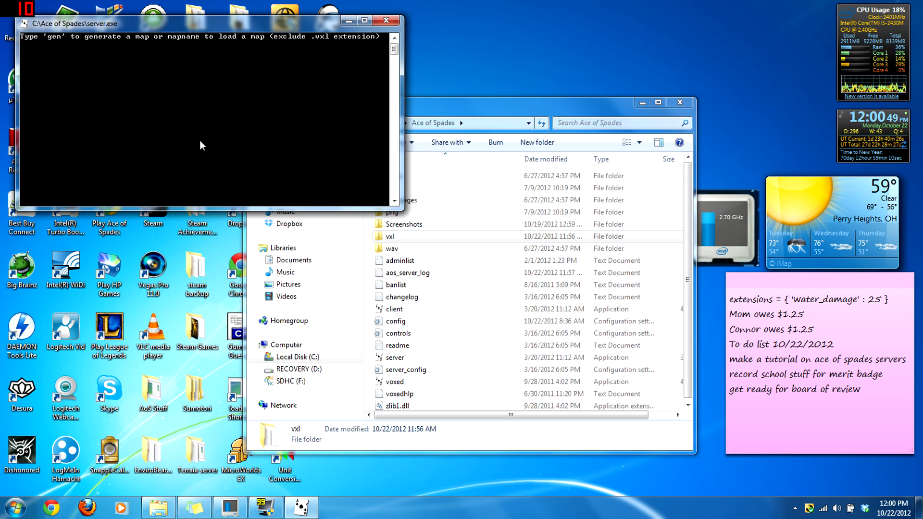
- Have the server generate a map with gen and set the game mode to ctf
type("gen")
key("Return")
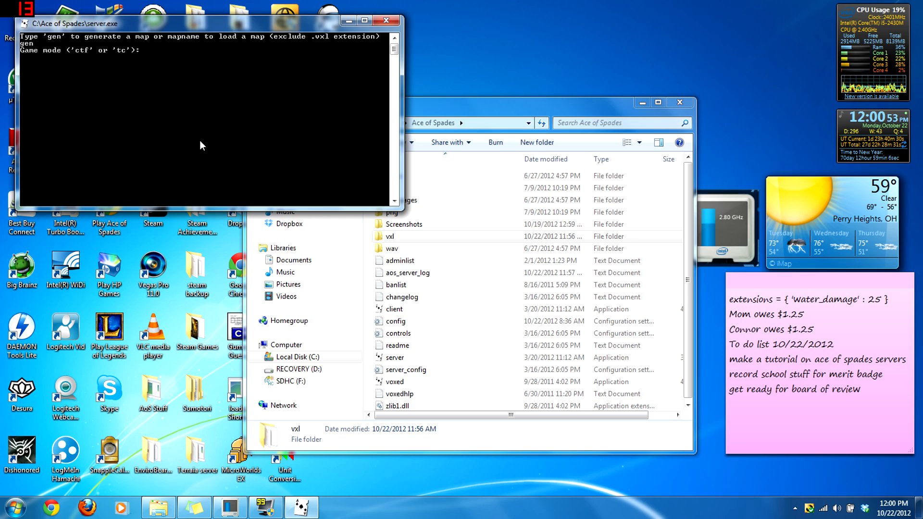
type("ctf")
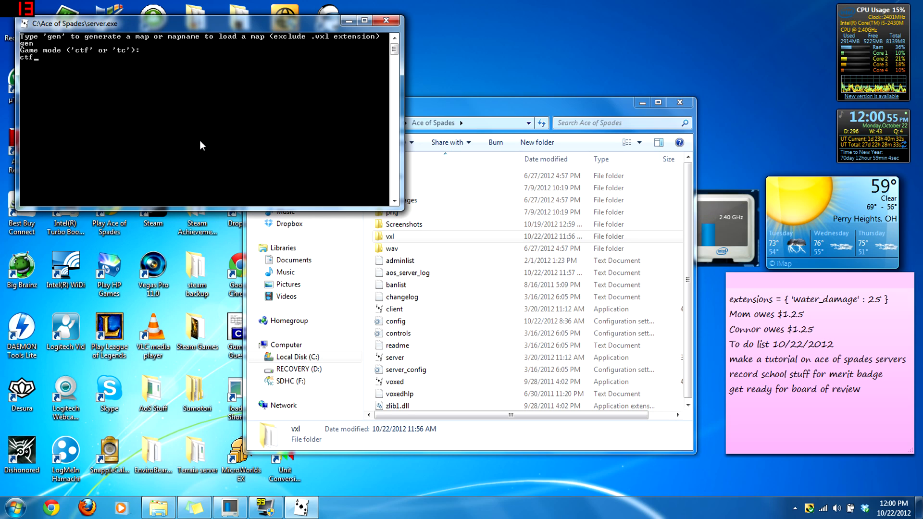
key("Return")
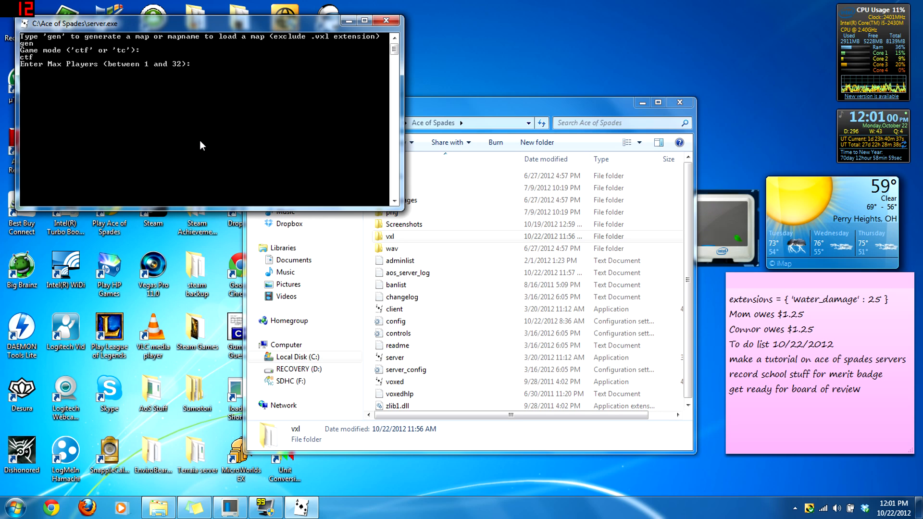
- Set the server's maximum number of players to 32
type("2")
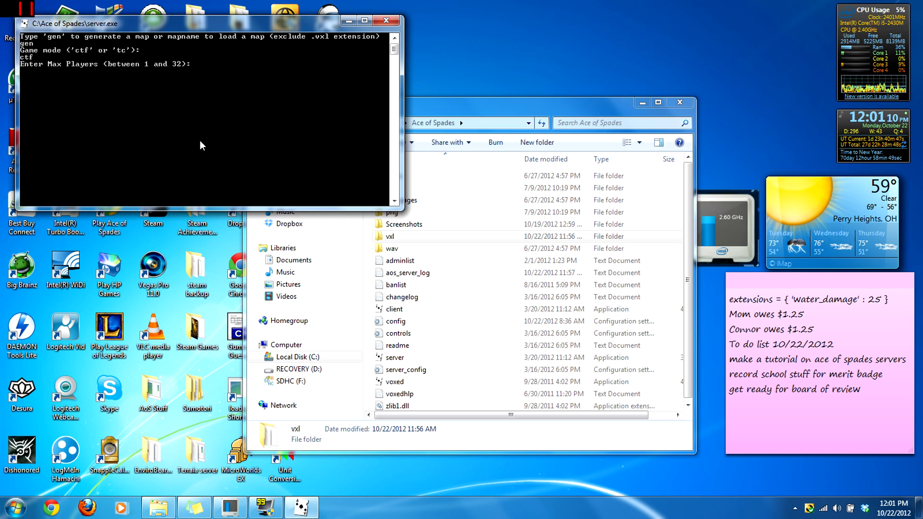
type("32")
key("Return")
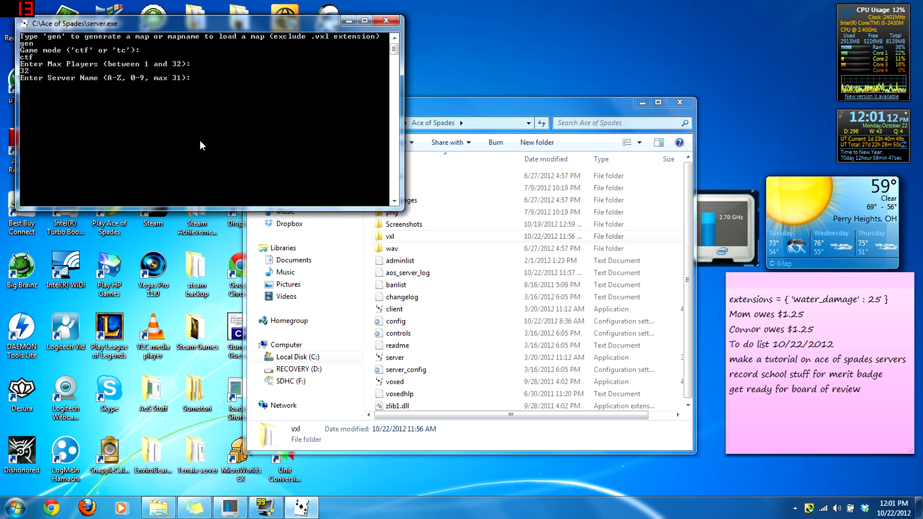
- Name the server "Test vanilla" and answer the prompt about advertising it on the master server
type("Test")
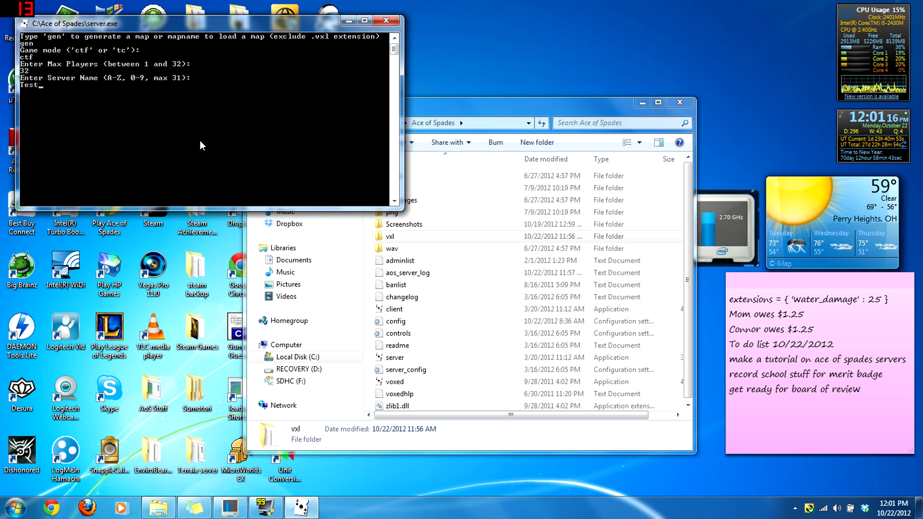
type(" vanill")
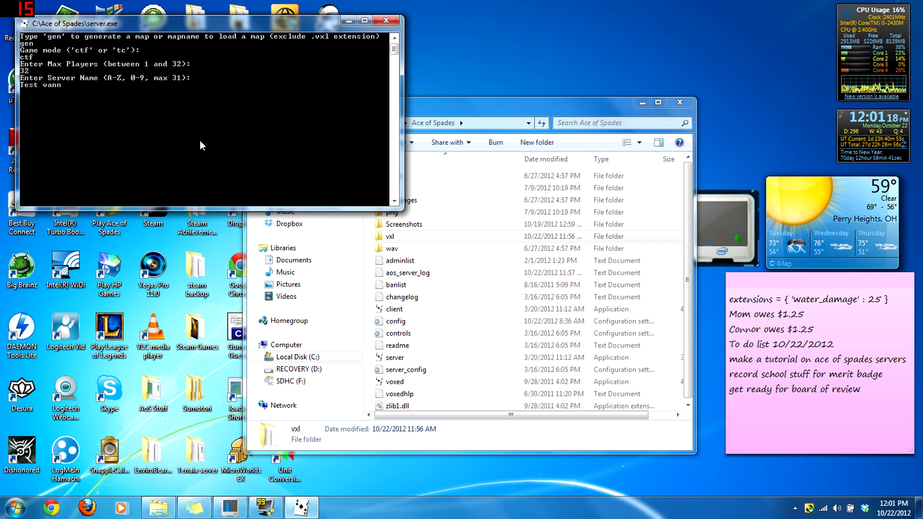
type("a")
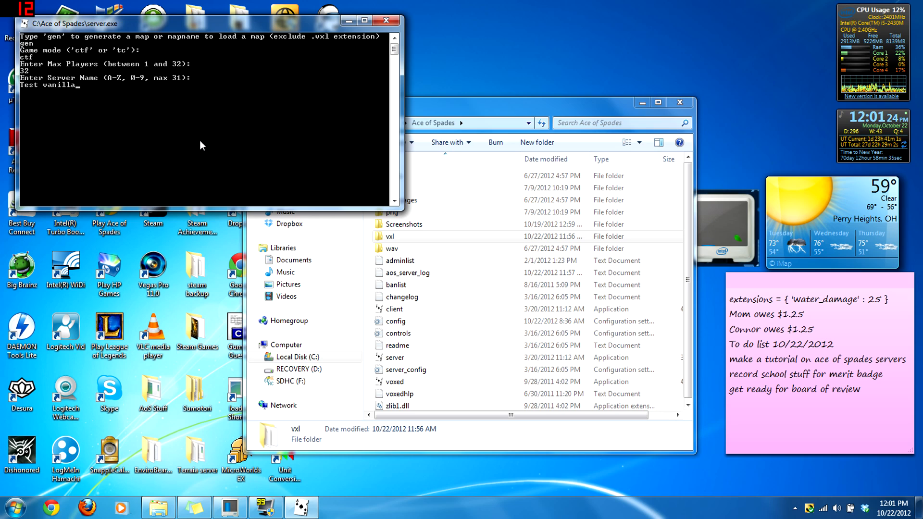
key("Return")
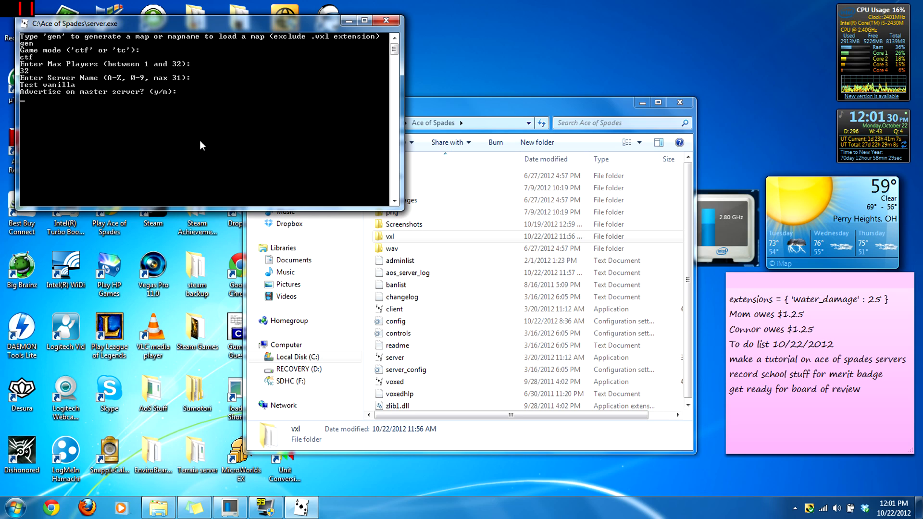
key("Return")
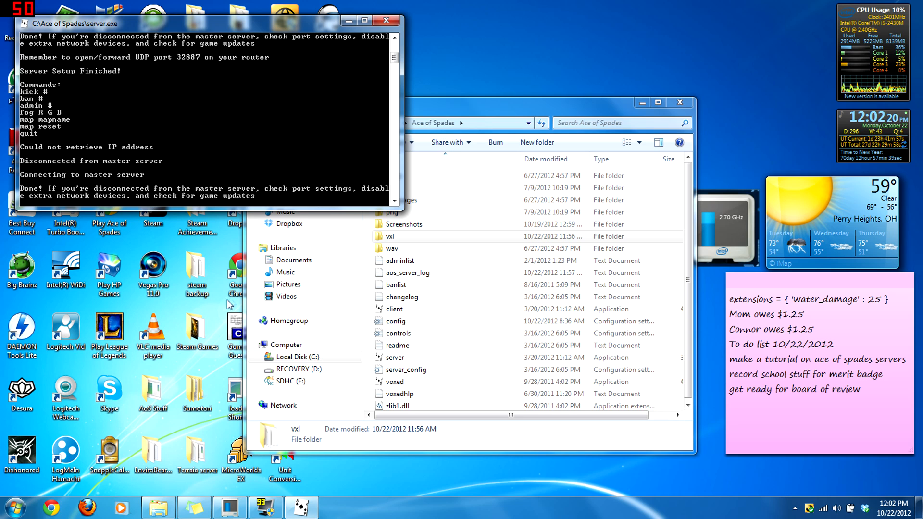
- Minimize the server console and folder window, and open the Ace of Spades Play page in the browser
left_click(349, 20)
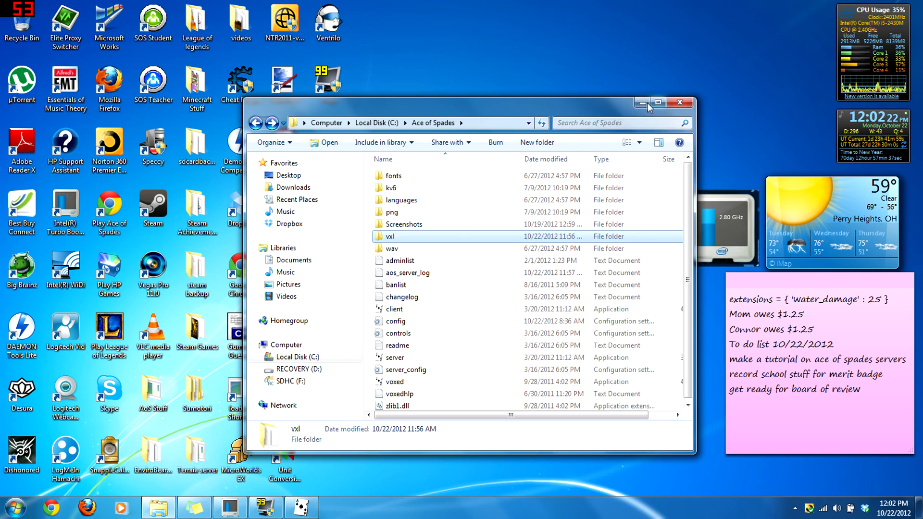
left_click(643, 103)
double_click(130, 205)
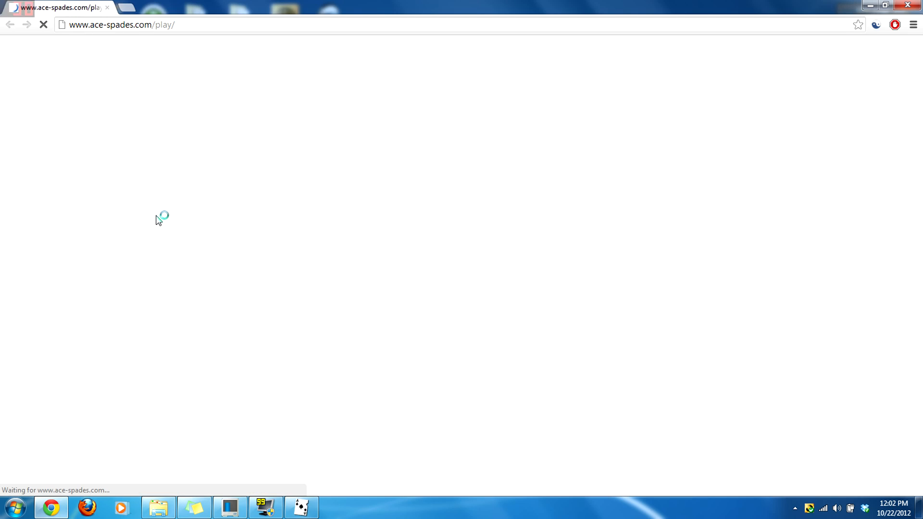
- Look through the Play page's server list and search it for "test vanilla"
scroll(150, 282, "down", 10)
scroll(152, 278, "down", 15)
scroll(155, 277, "down", 8)
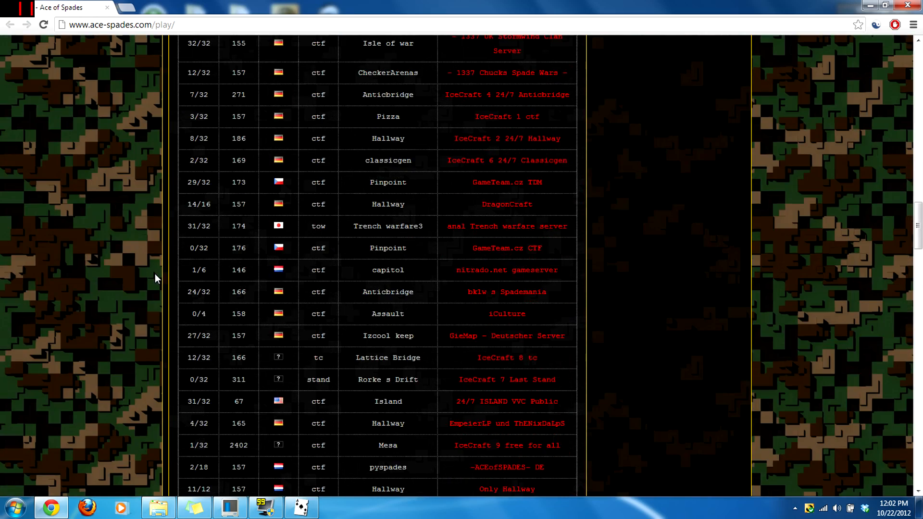
scroll(155, 275, "down", 13)
scroll(157, 271, "down", 4)
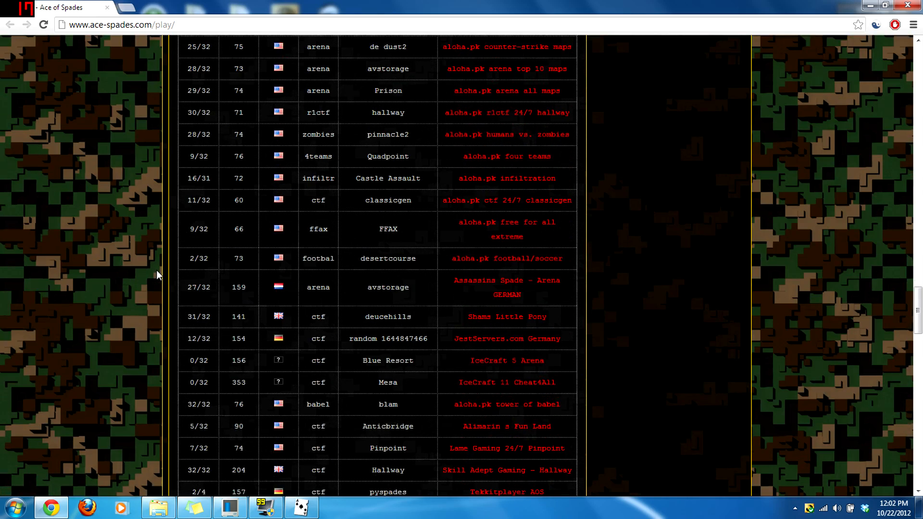
key("ctrl+f")
type("test")
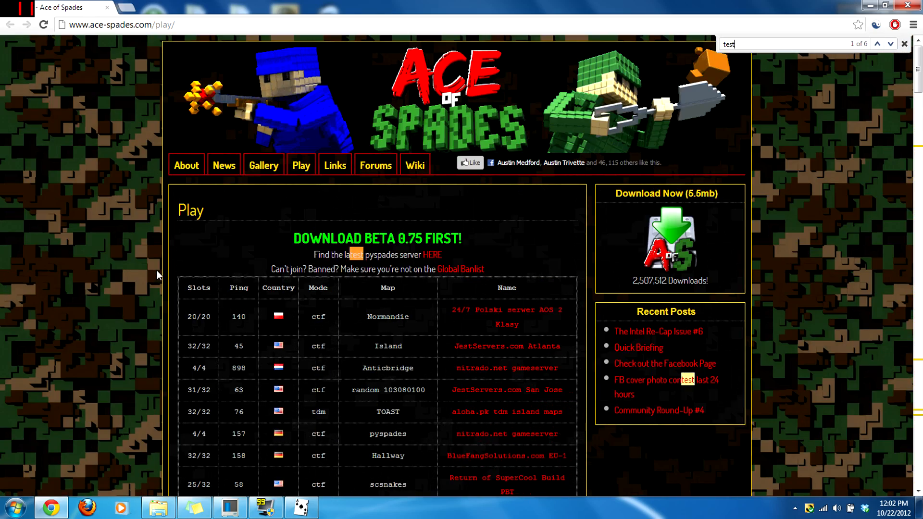
type(" van")
key("BackSpace")
key("BackSpace")
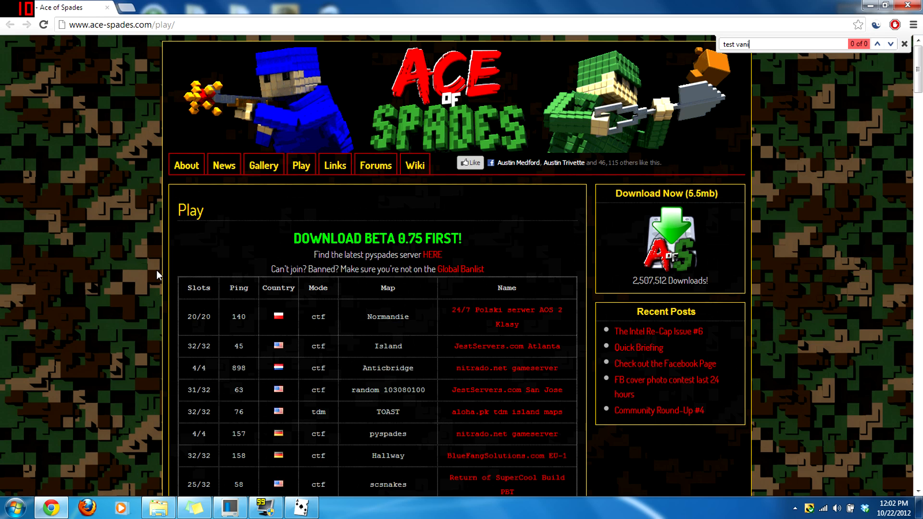
- Reload the Play page, search it for "test", and go through the matches and the server list for the new server
key("F5")
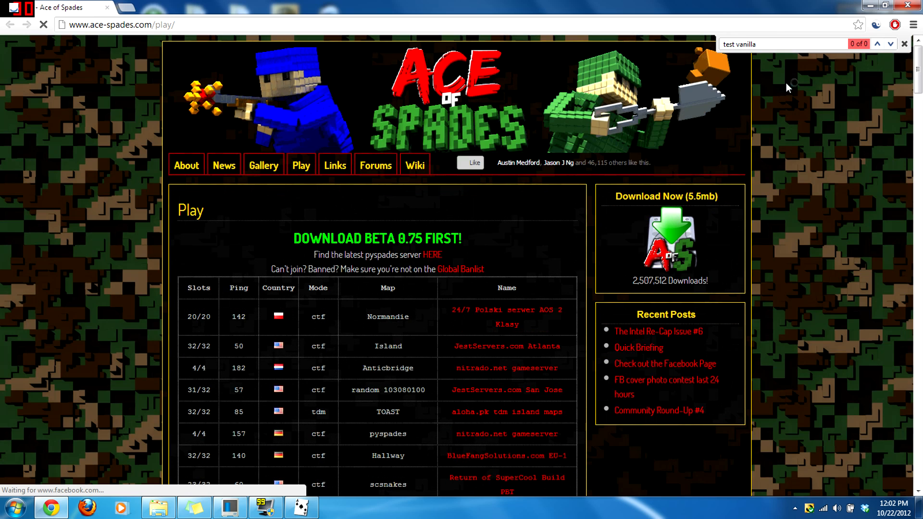
key("ctrl+f")
type("\\")
key("BackSpace")
type("test")
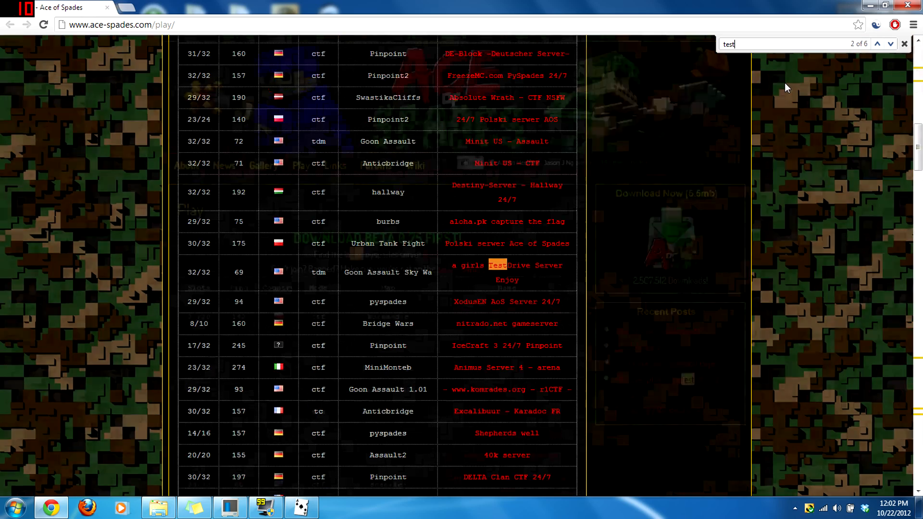
key("Return")
key("Return")
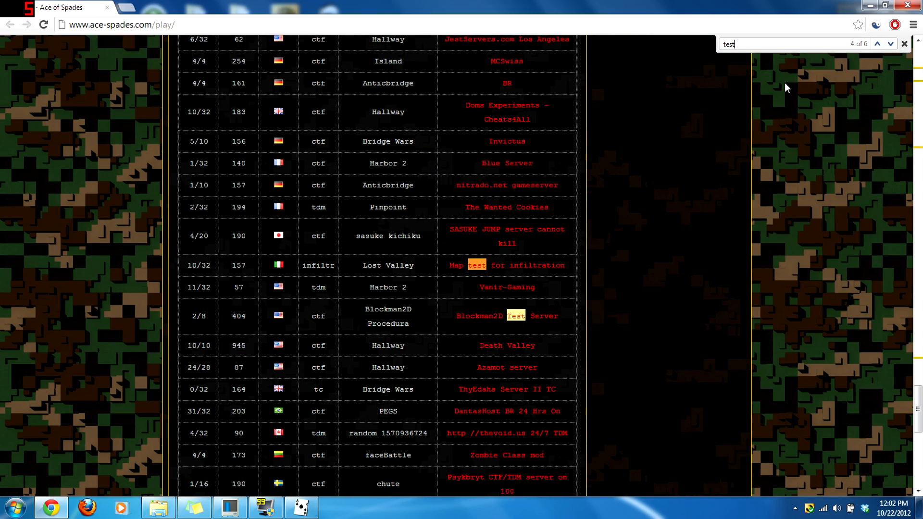
key("Return")
key("Return")
key("Return")
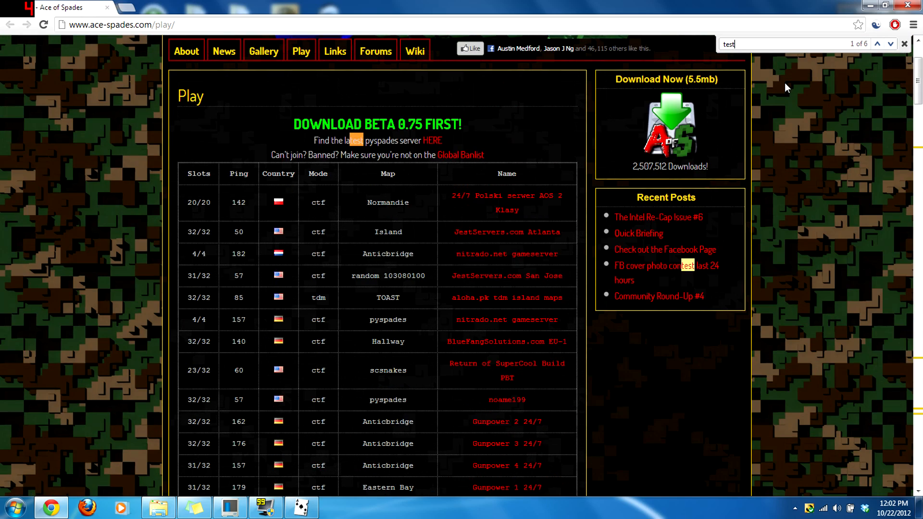
scroll(883, 220, "down", 20)
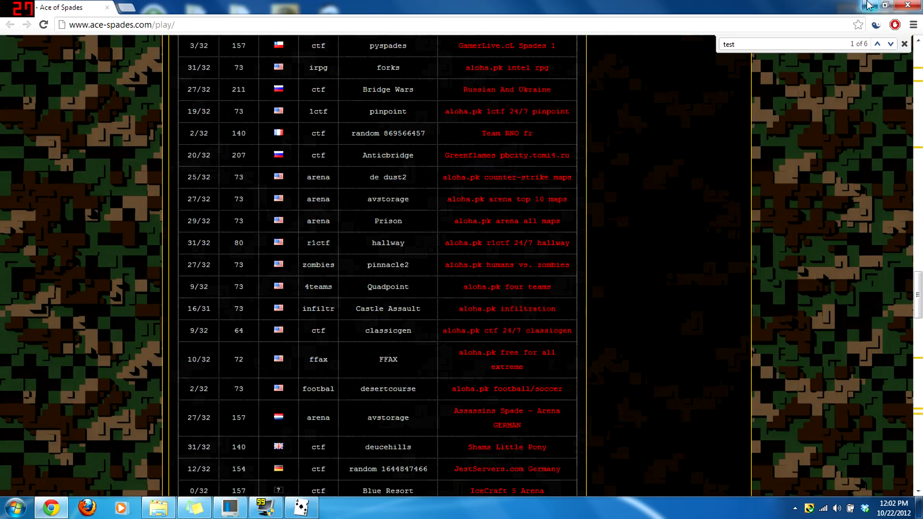
- Check the master server connection messages in the server console, and return to the end of the server list in the browser
left_click(868, 5)
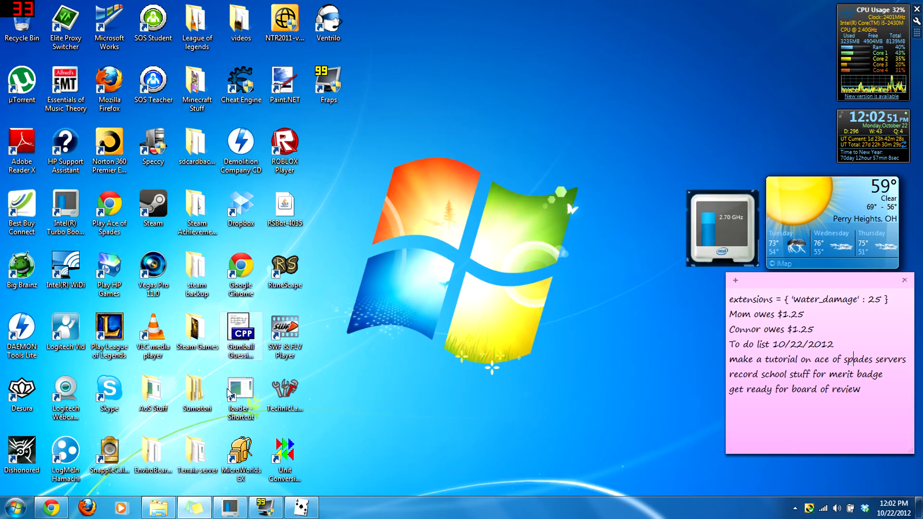
left_click(294, 514)
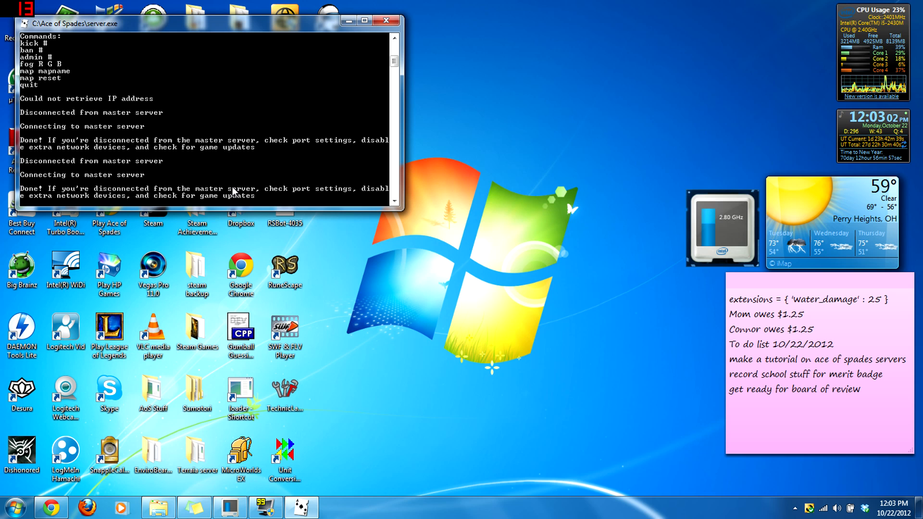
left_click(51, 507)
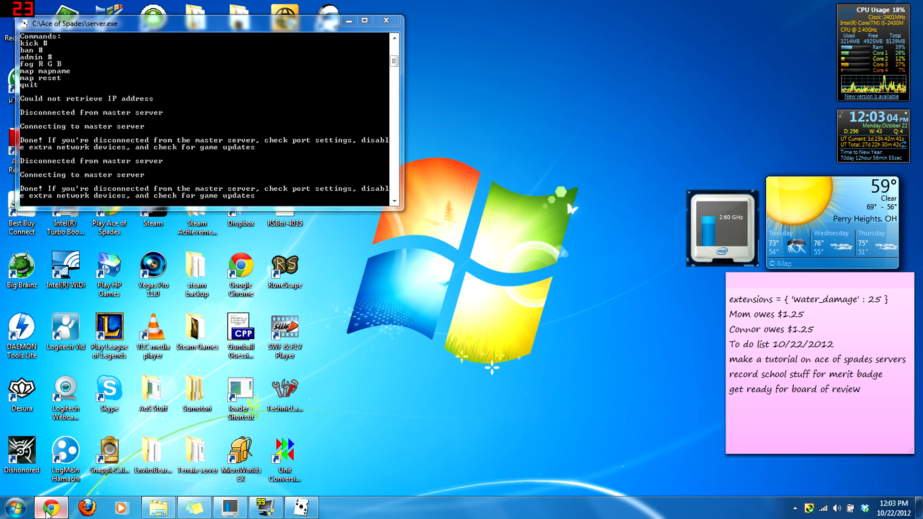
scroll(123, 419, "down", 10)
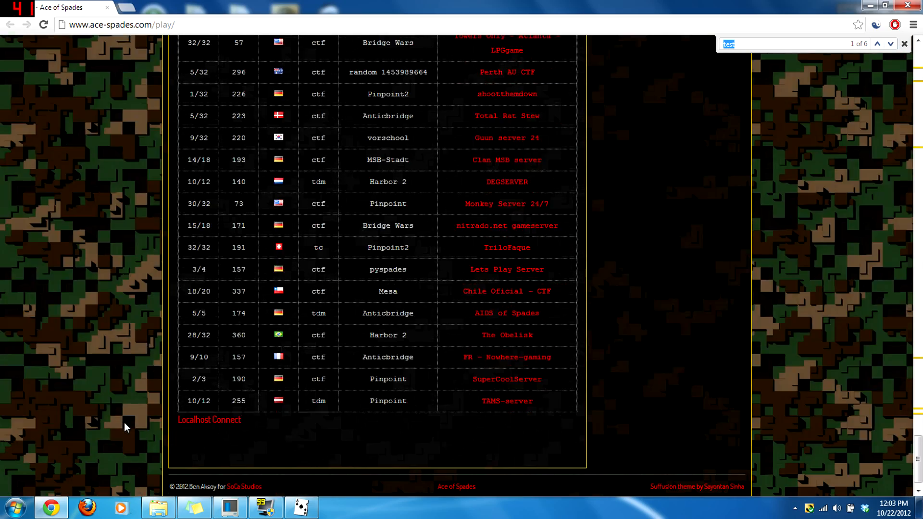